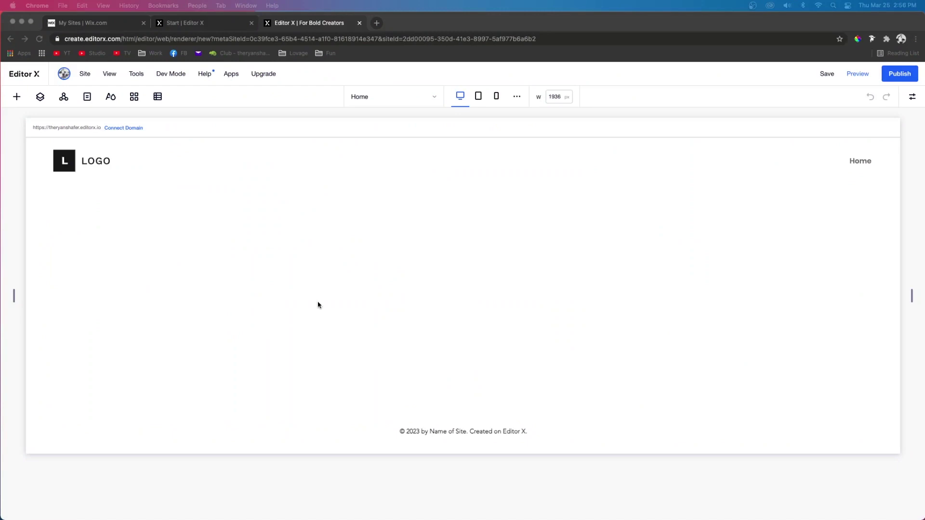
Add a title to the blank section and set its text style to Heading 1.
right_click(352, 288)
mouse_move(393, 279)
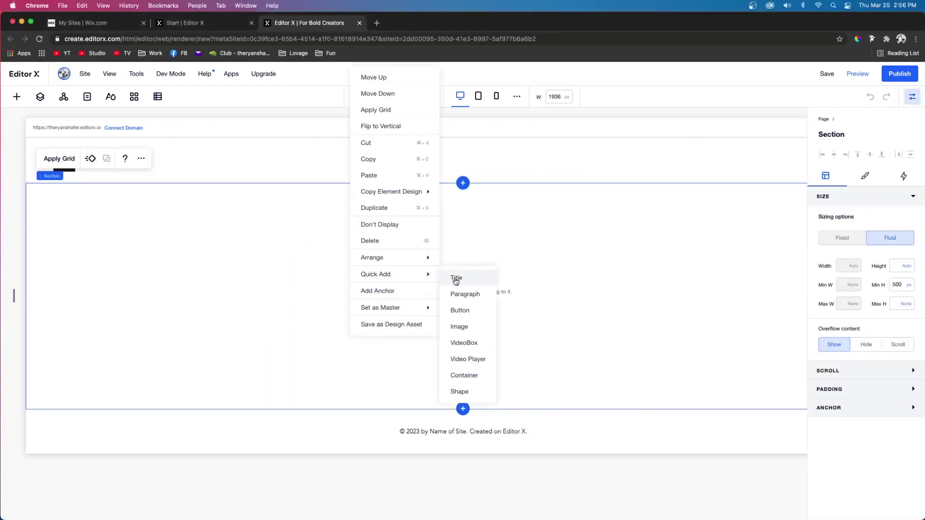
click(456, 279)
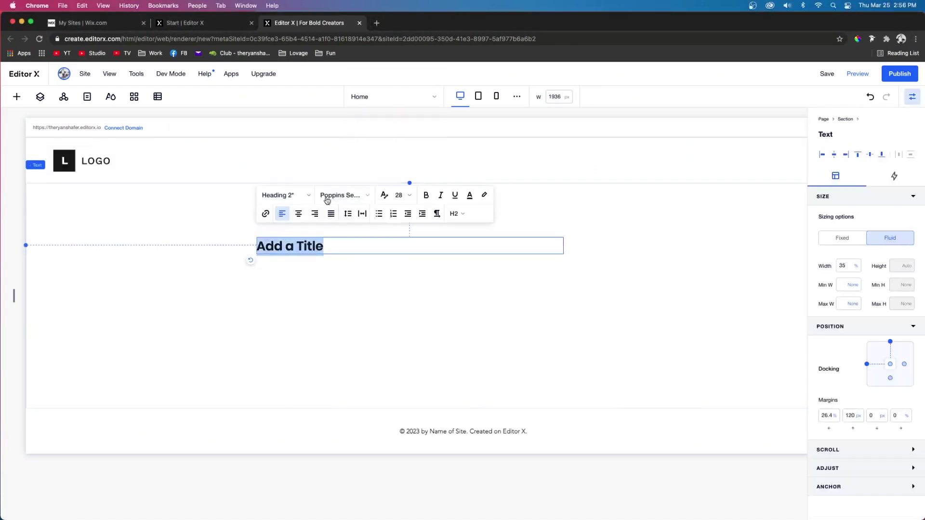
click(296, 195)
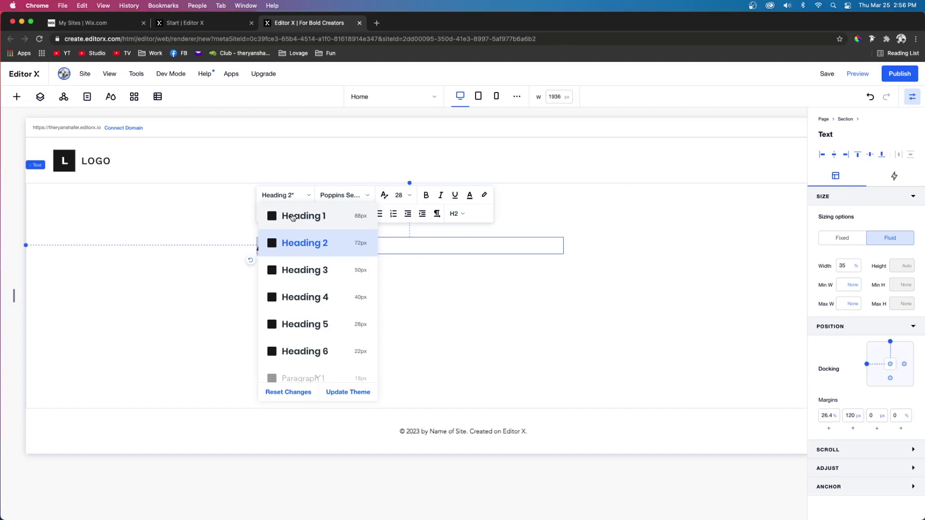
click(295, 216)
Add a paragraph below the title and a Start Now button below the paragraph.
right_click(337, 283)
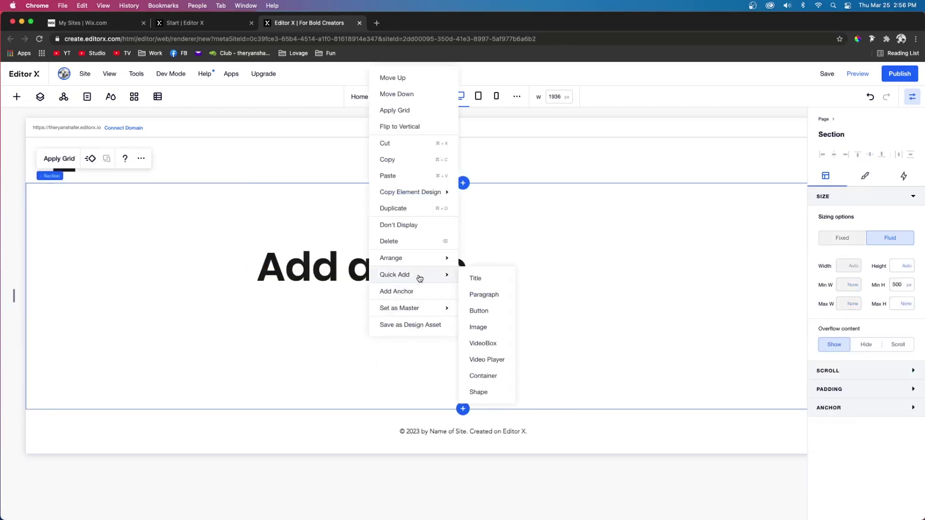
mouse_move(446, 275)
click(477, 295)
right_click(509, 335)
mouse_move(555, 274)
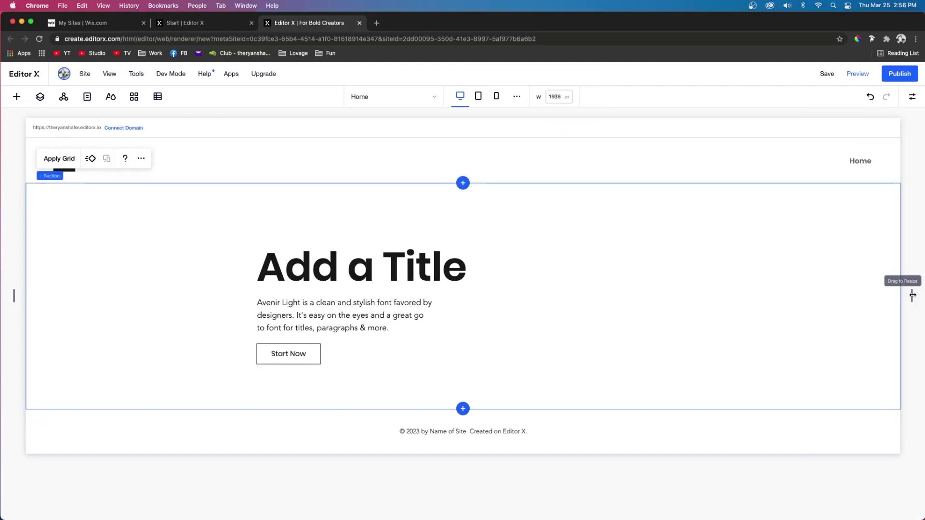
Narrow the canvas to about 910 px to check the section's layout, and return to the desktop breakpoint.
click(912, 295)
drag(912, 295, 680, 297)
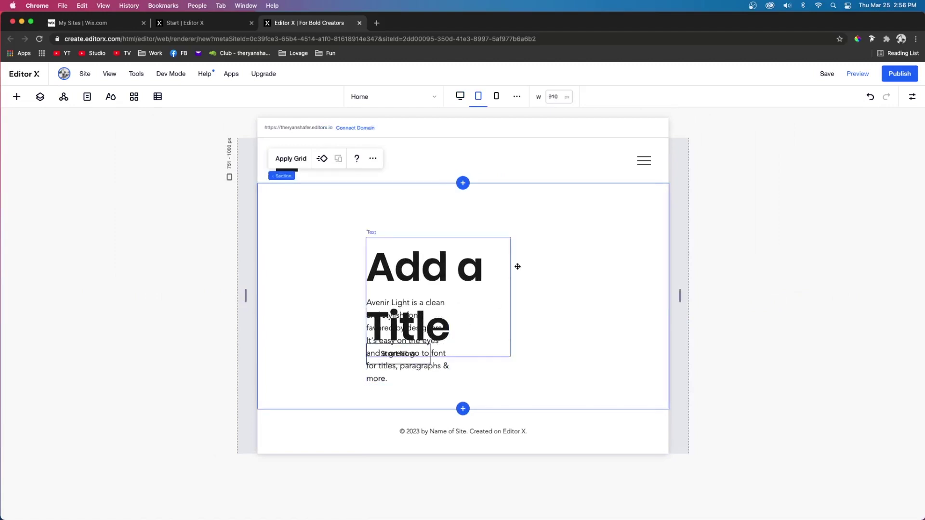
click(460, 96)
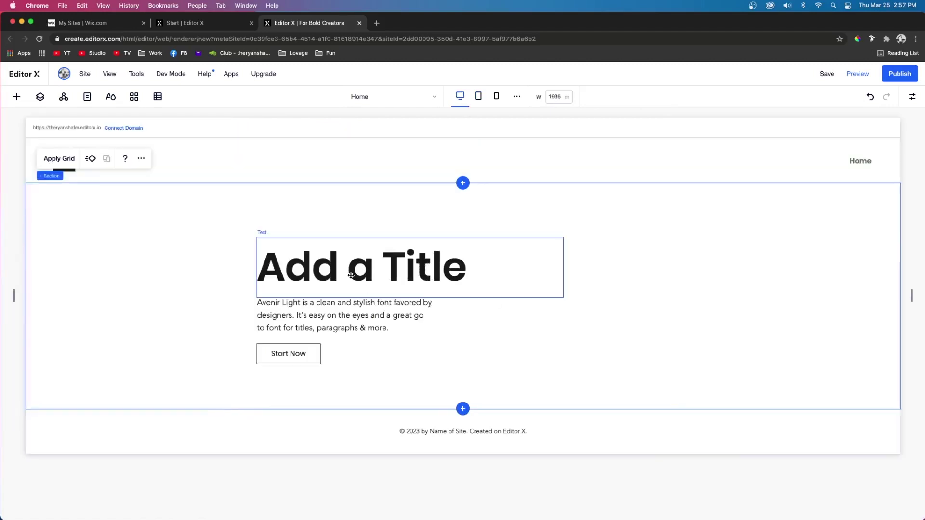
Stack the title, paragraph and button together, and check the stack at narrower canvas widths.
click(349, 273)
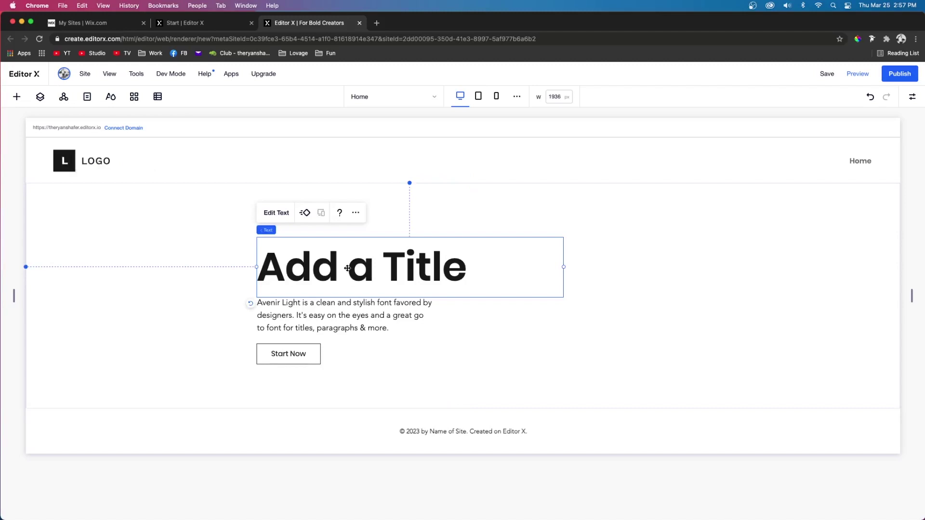
shift+click(310, 315)
shift+click(302, 355)
click(272, 214)
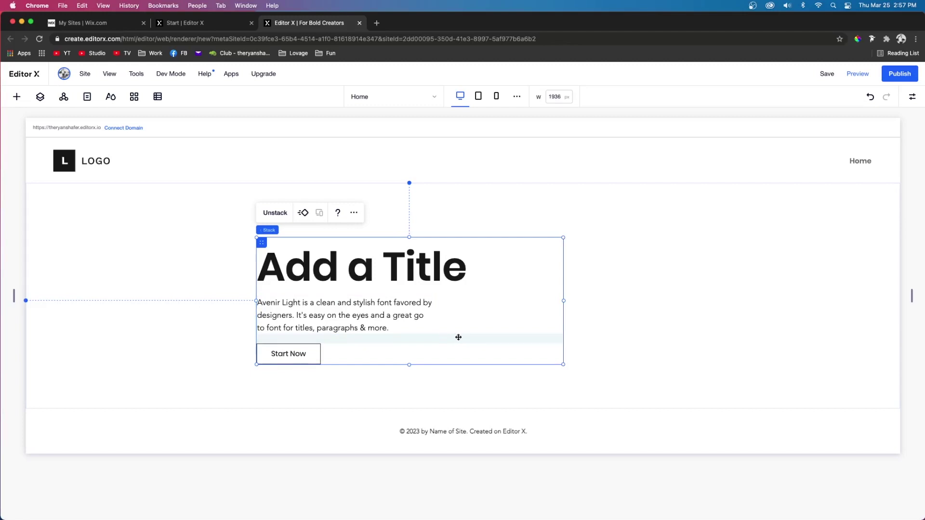
drag(912, 296, 728, 305)
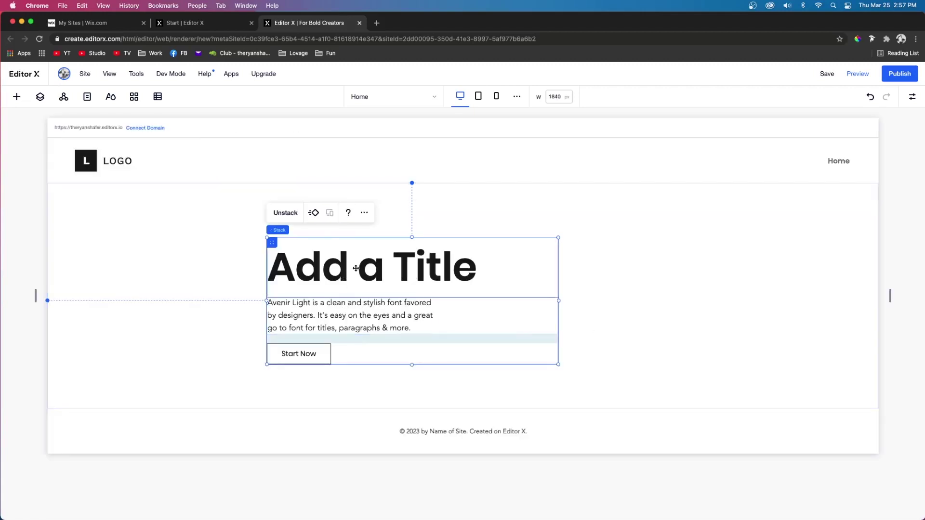
Set the paragraph's top margin to 10 px and widen the canvas back to 1936 px.
click(318, 313)
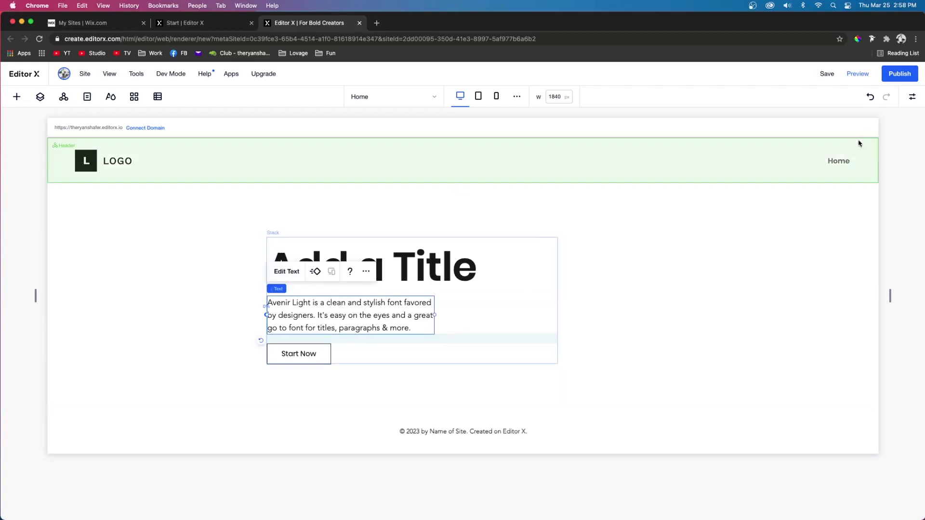
click(914, 97)
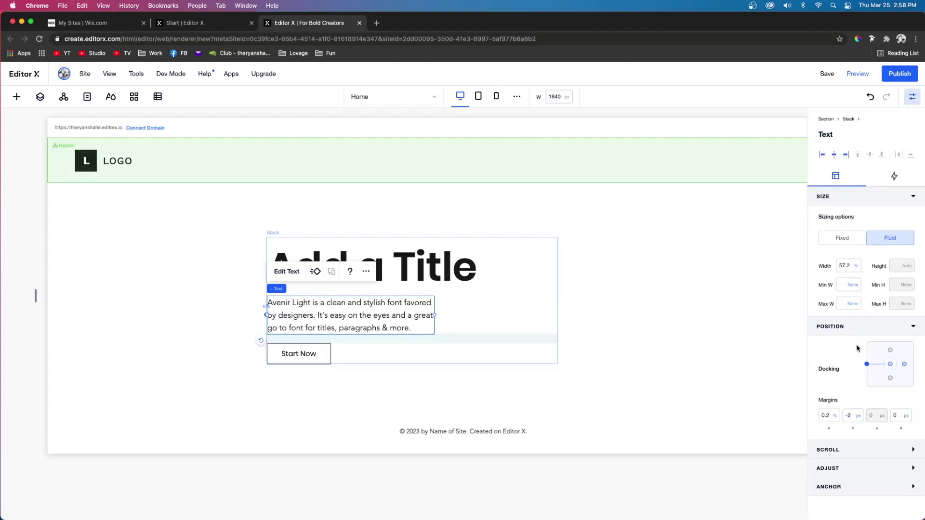
click(852, 418)
text(10)
key(Return)
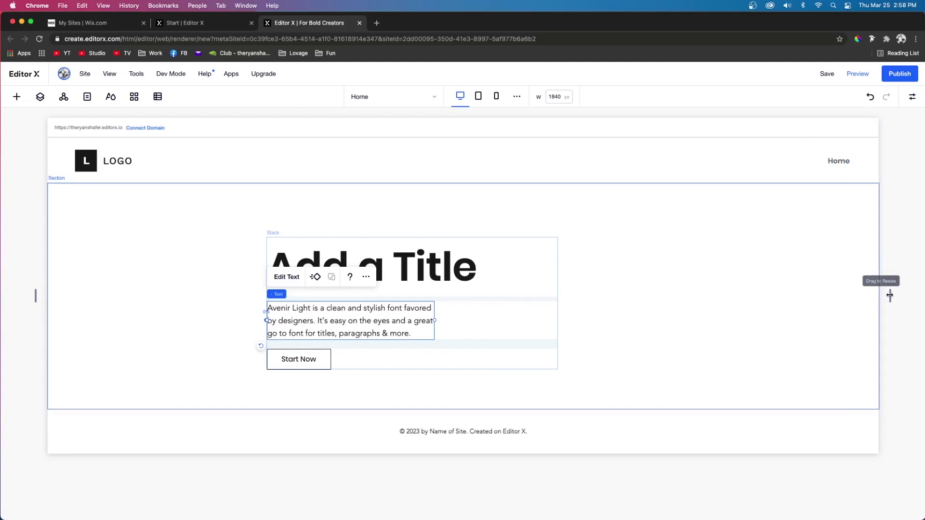
drag(890, 296, 913, 284)
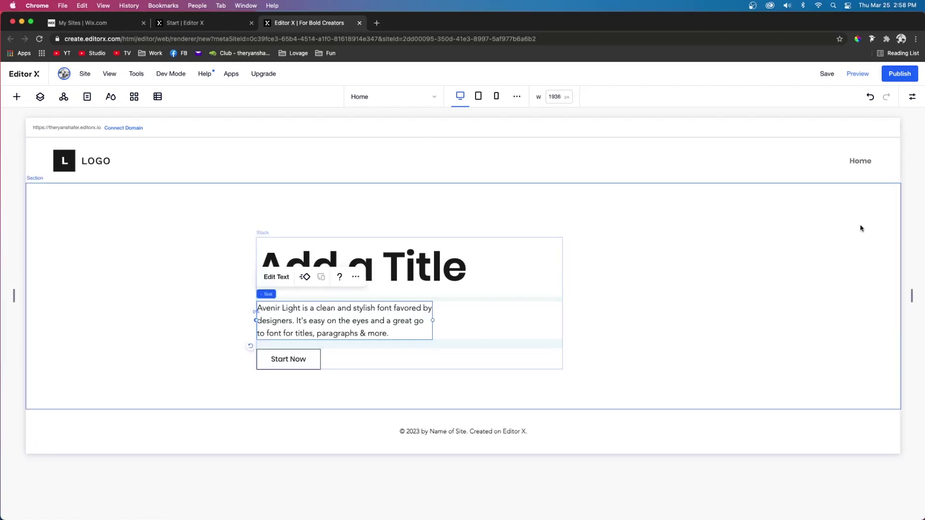
Try a width of 100% for the paragraph inside the stack, and undo it.
click(911, 98)
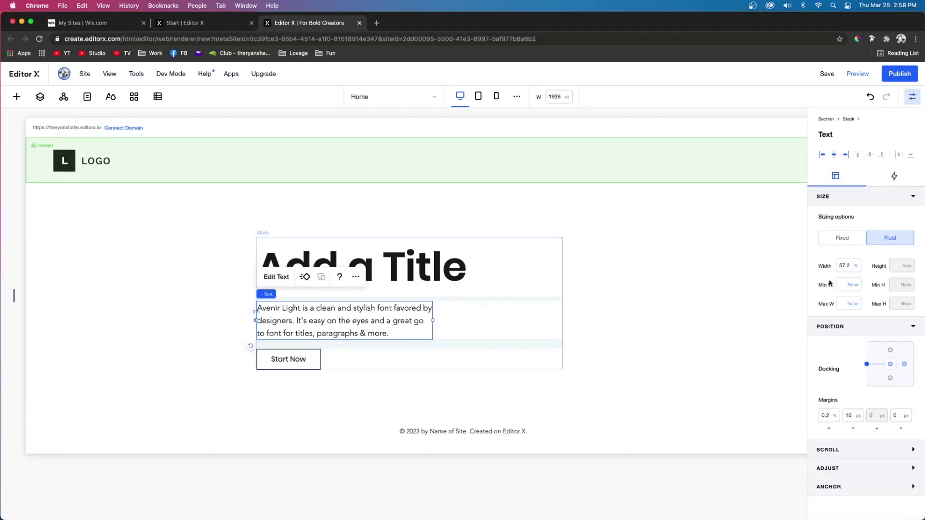
click(850, 266)
text(10)
key(Return)
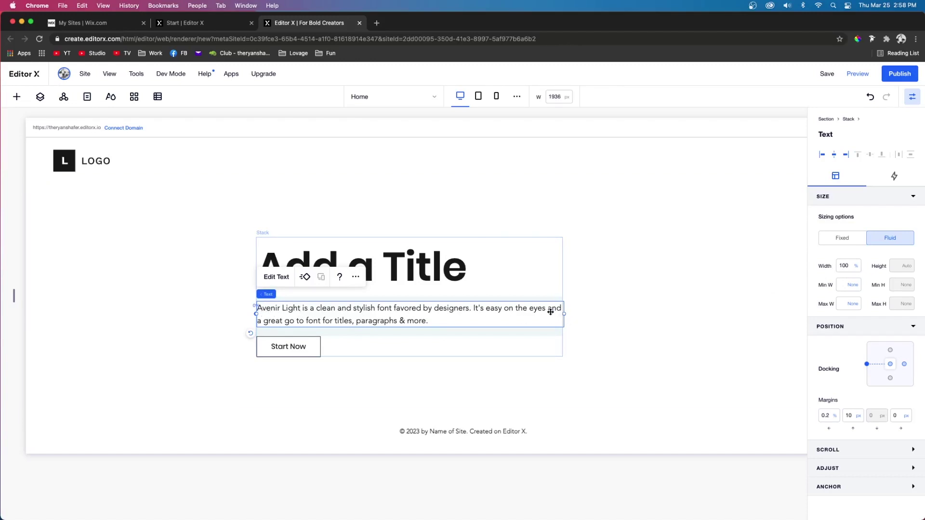
key(cmd+z)
Try narrowing the whole stack to about 22.7% width, and undo the resize.
click(531, 317)
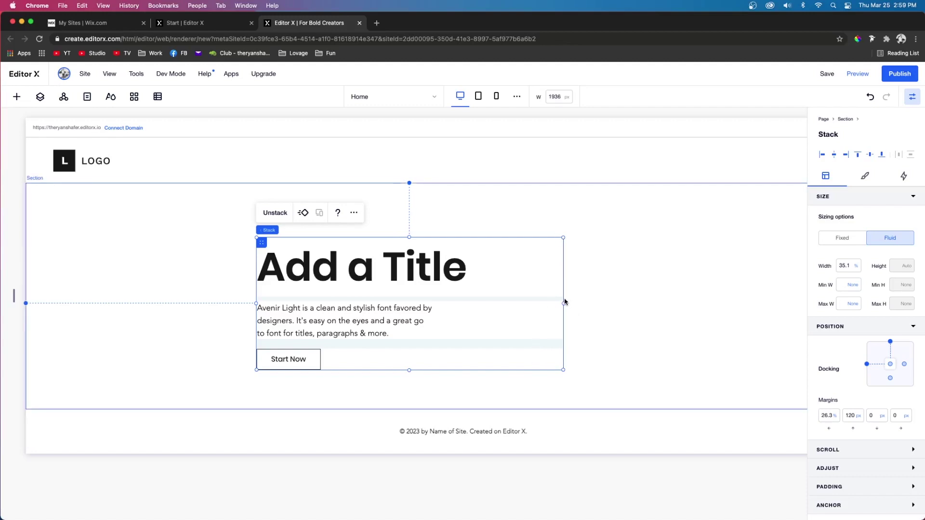
drag(564, 302, 455, 305)
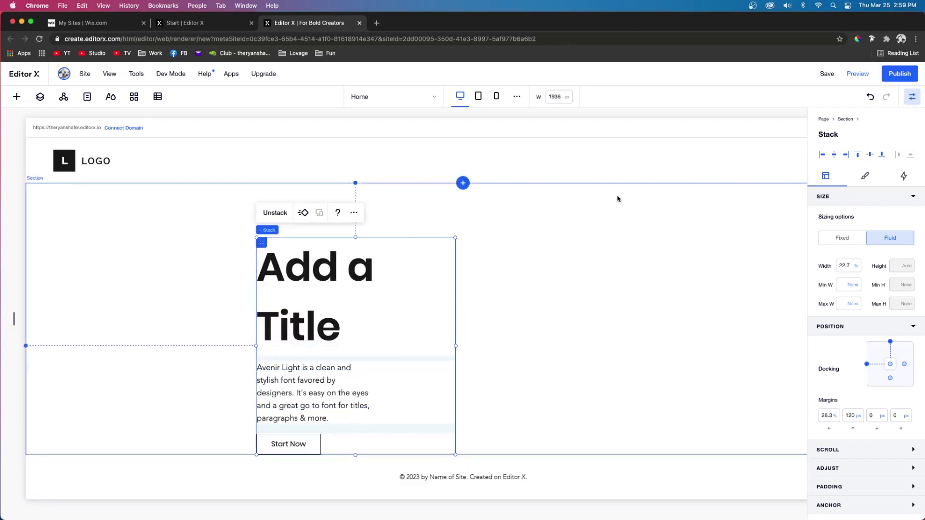
key(super+z)
Set the widths of both the title and the paragraph to 100% of the stack.
click(484, 261)
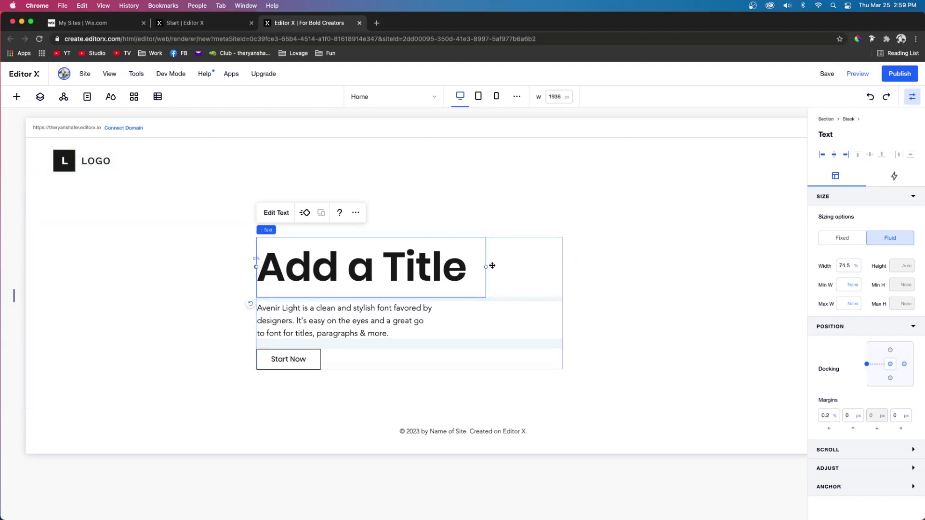
click(849, 266)
text(10)
key(Return)
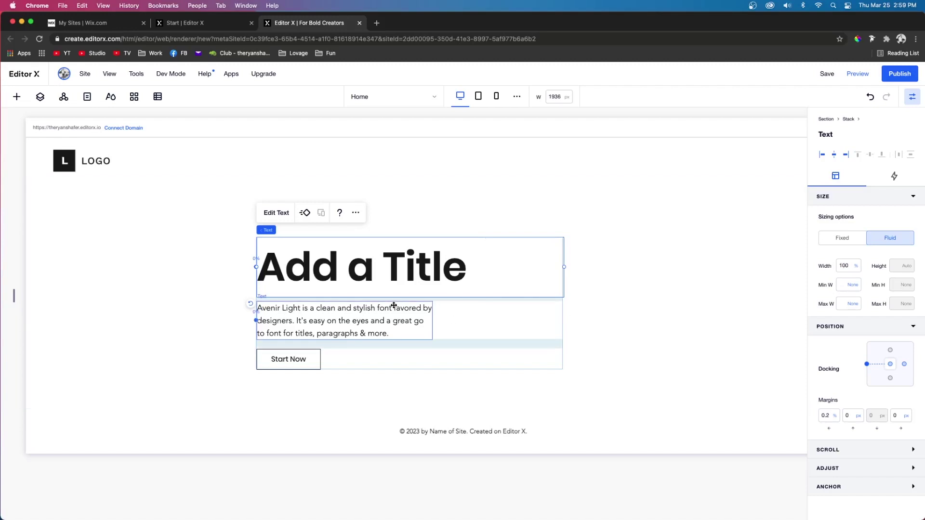
click(395, 304)
click(854, 267)
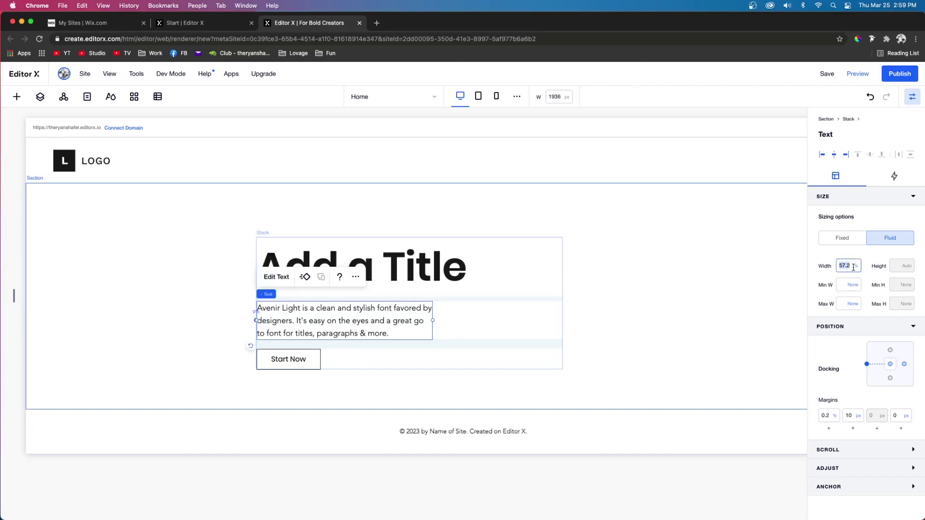
text(100)
Narrow the stack to about 25% width and move it to margins of about 14.9% left and 104 px top.
click(566, 297)
drag(562, 298, 473, 296)
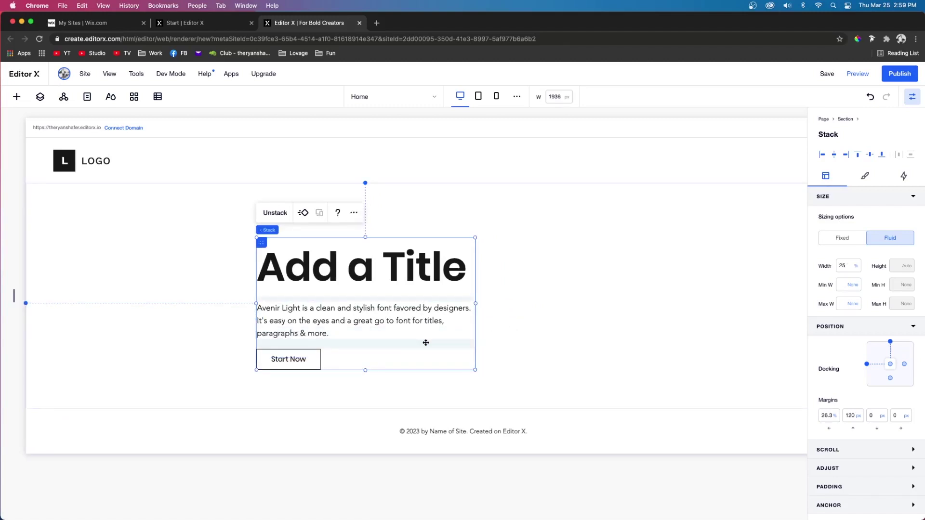
drag(261, 241, 162, 235)
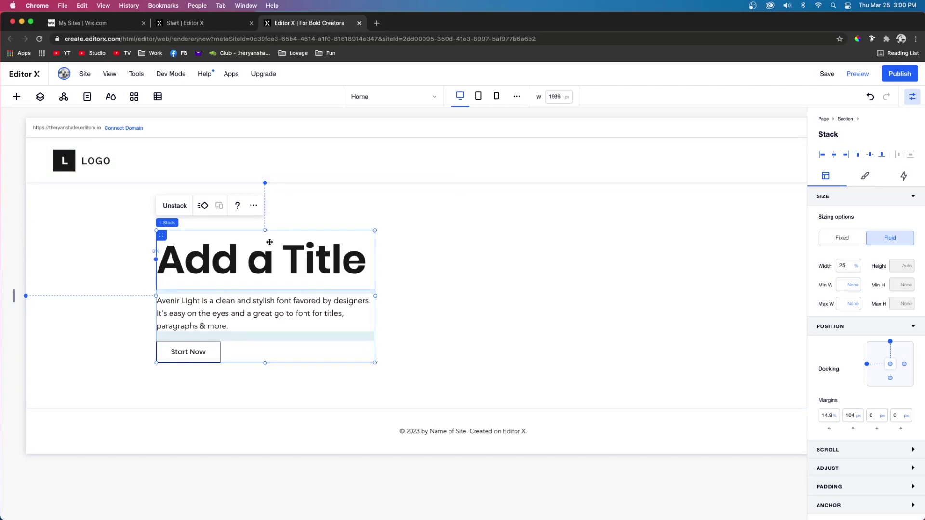
Center the Start Now button horizontally within the stack.
click(208, 353)
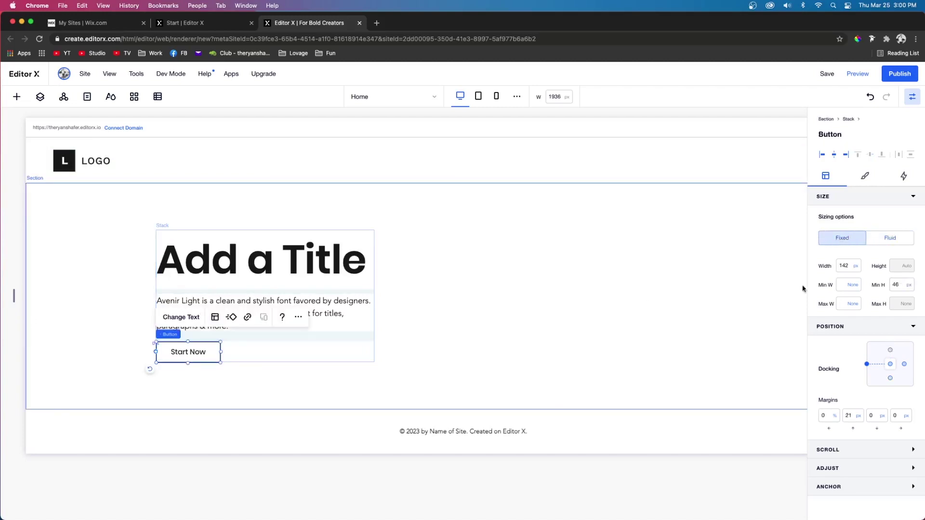
click(835, 155)
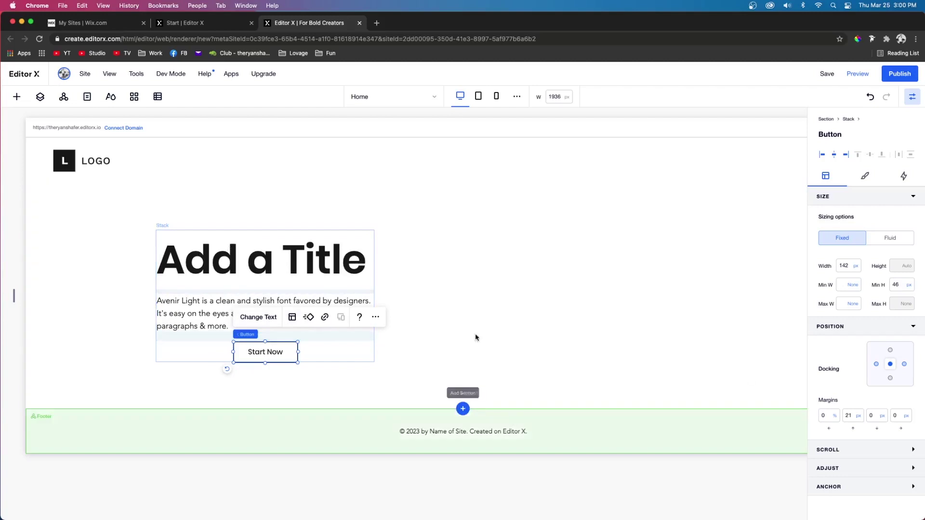
Make the title's text scale between 40 and 88 px, and preview the page at a narrower width.
click(235, 255)
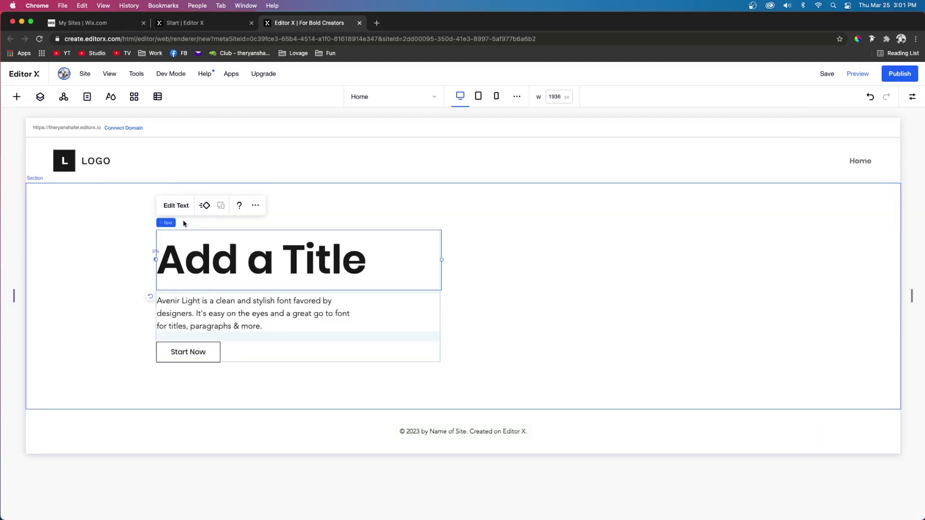
click(177, 205)
click(284, 188)
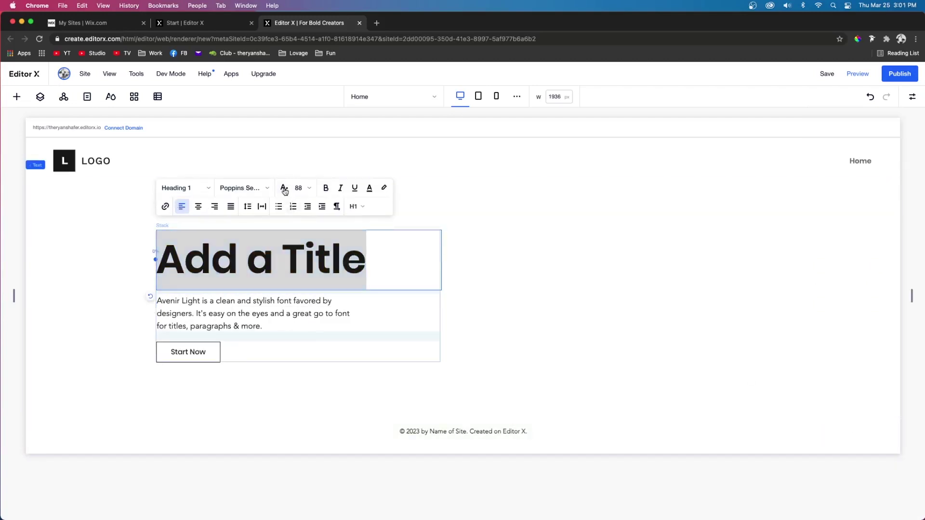
text(40)
key(Tab)
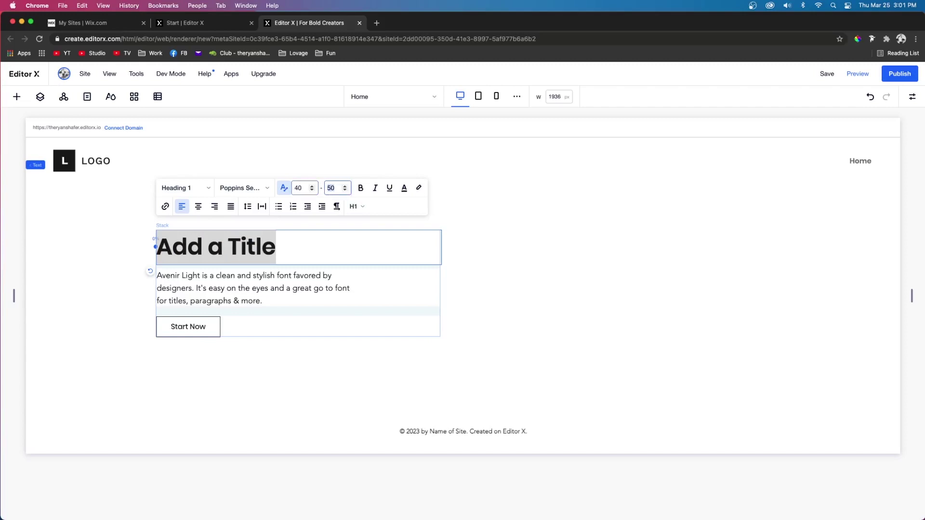
text(88)
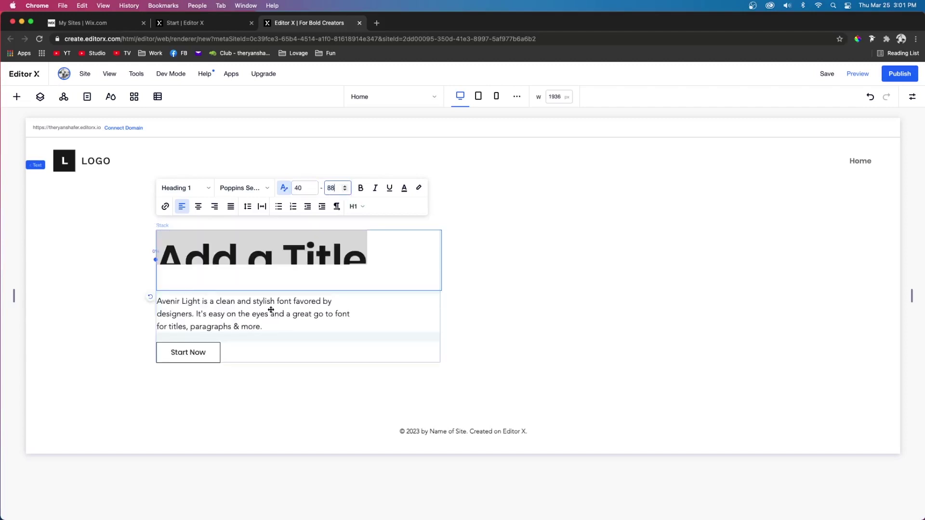
key(super+p)
drag(906, 273, 877, 291)
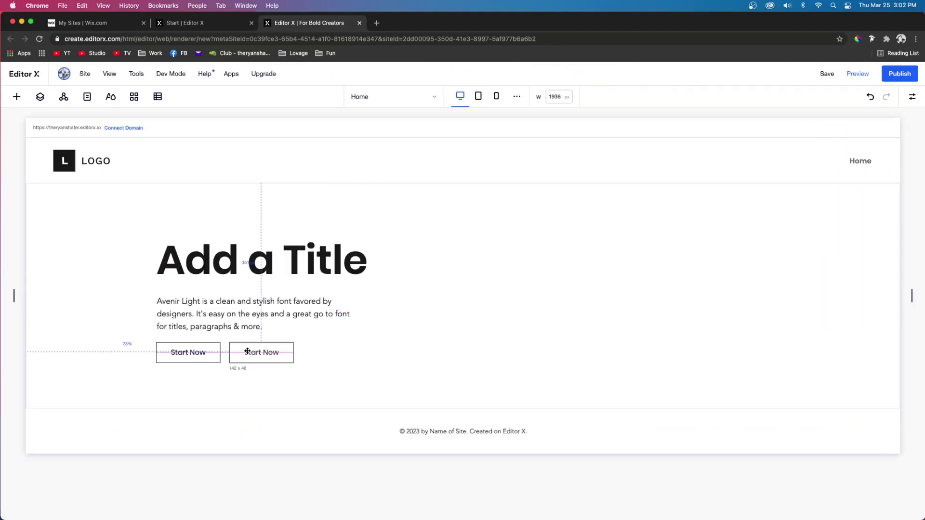
Place the second Start Now button beside the first, and stack both buttons with the title and paragraph.
drag(247, 351, 247, 352)
click(534, 360)
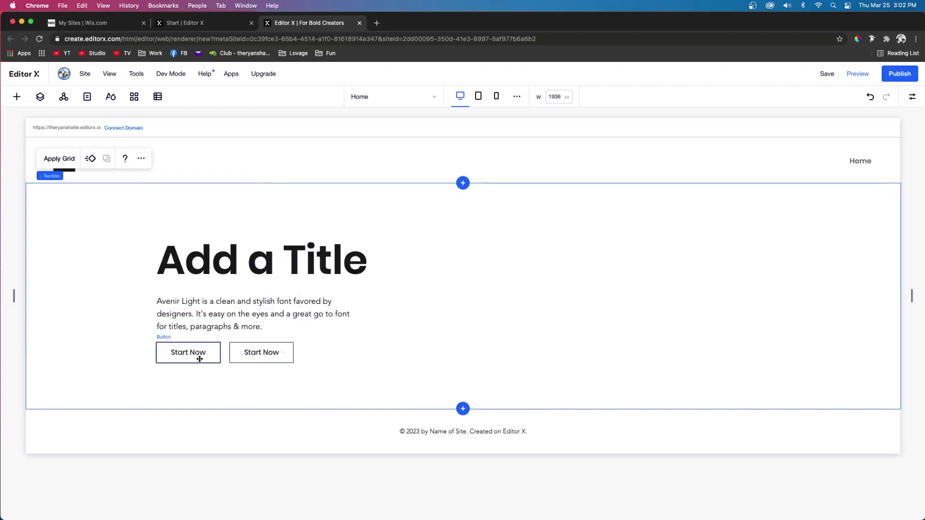
click(279, 356)
shift+click(178, 355)
shift+click(205, 281)
click(170, 205)
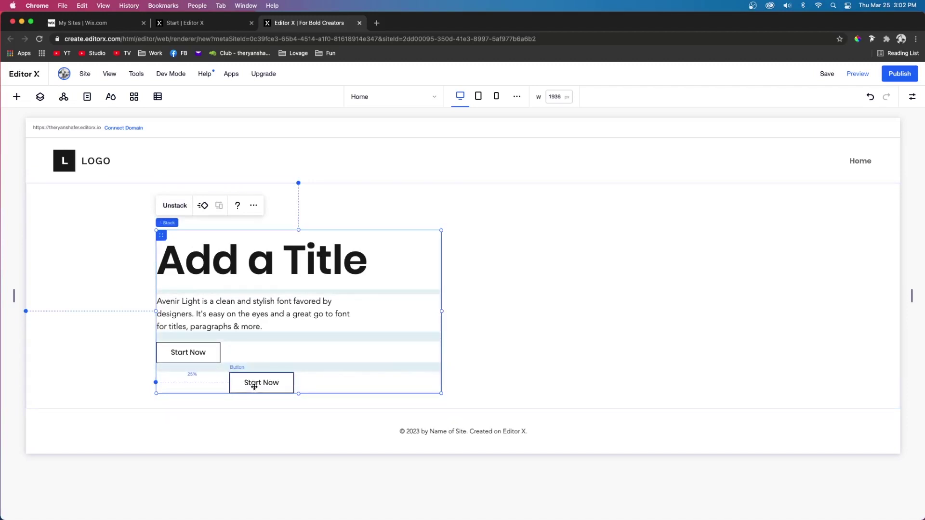
Move the second button beside the first within the stack, and check the layout at about 908 px canvas width.
drag(254, 387, 256, 357)
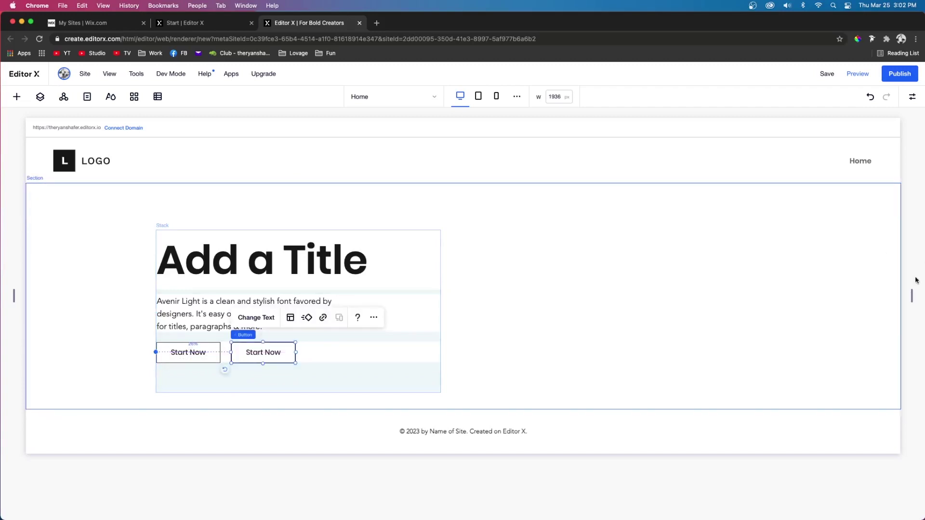
drag(911, 294, 678, 301)
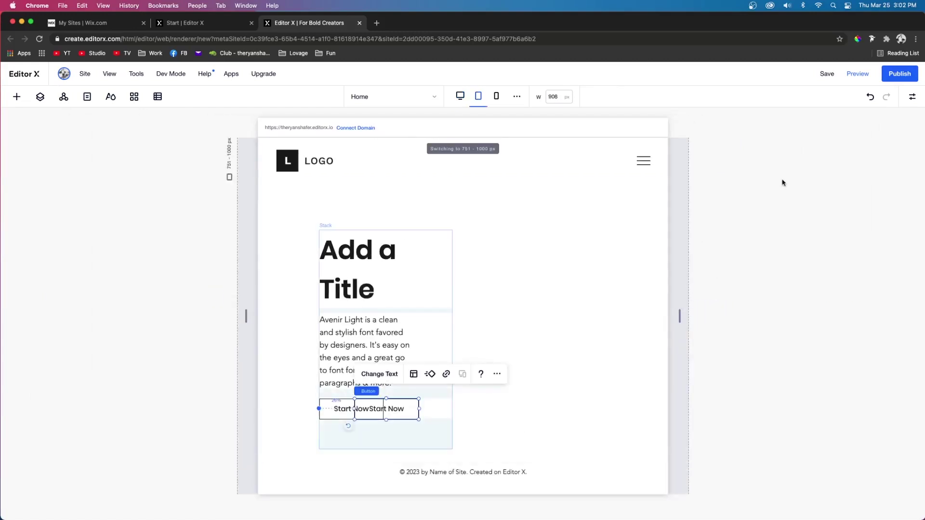
click(460, 96)
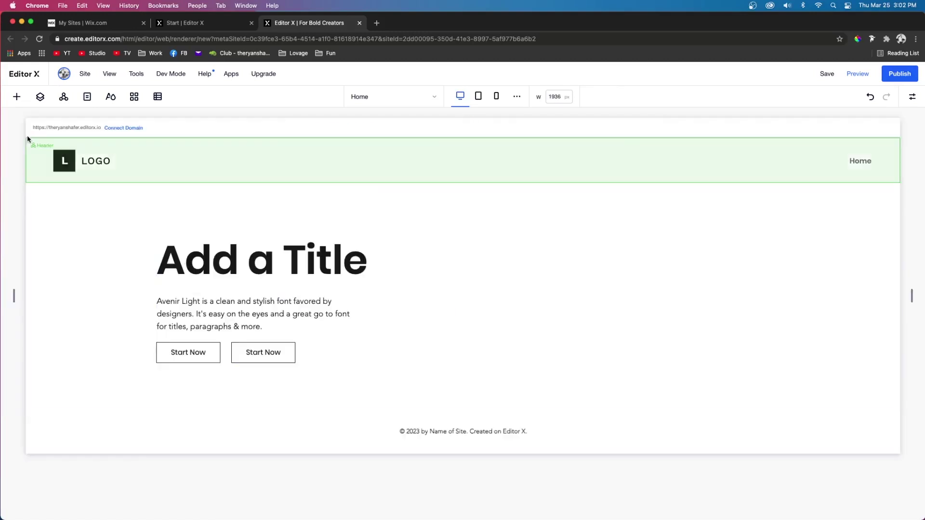
Add a small container to the section, to the right of the existing buttons, and divide it with a 2x1 grid.
click(17, 97)
drag(163, 260, 599, 321)
drag(595, 345, 594, 347)
drag(751, 360, 580, 361)
click(475, 320)
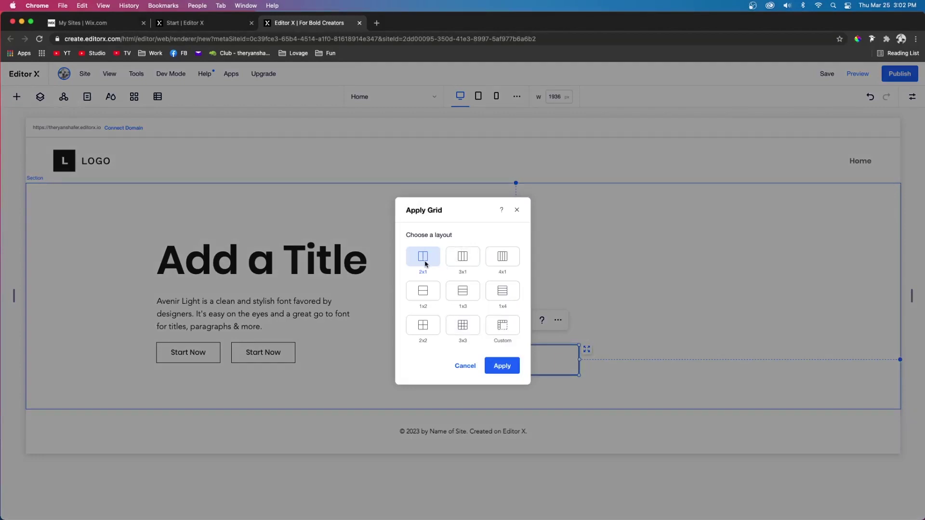
click(500, 367)
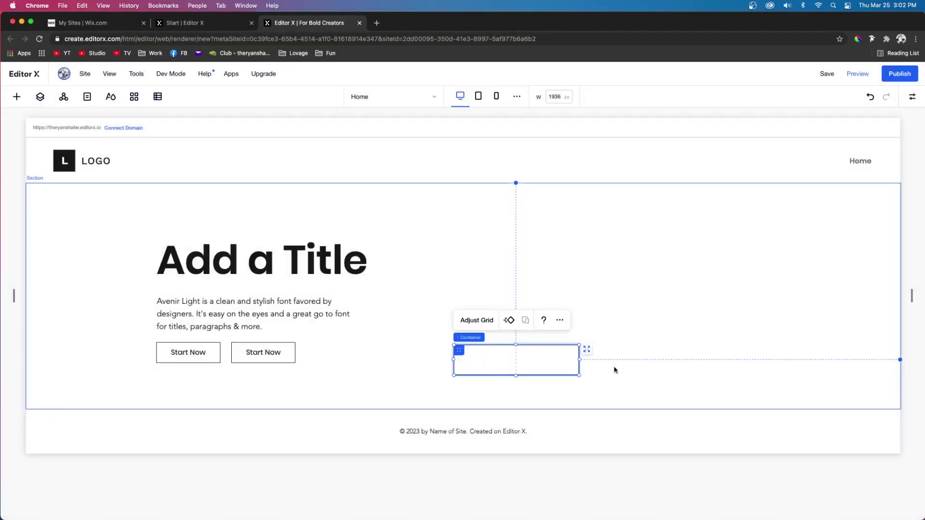
Place one Start Now button in each cell of the container, and review the container's fill color and opacity design settings.
drag(177, 354, 437, 359)
drag(263, 353, 574, 365)
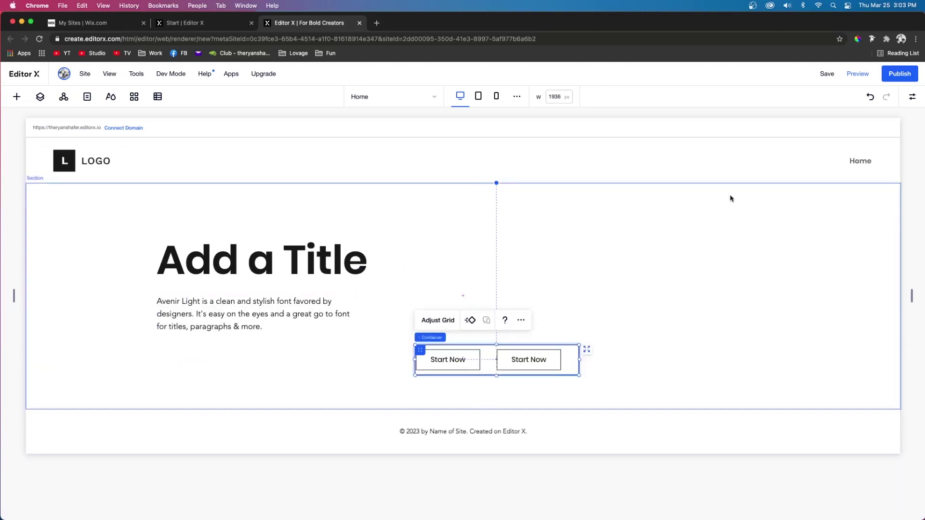
click(912, 97)
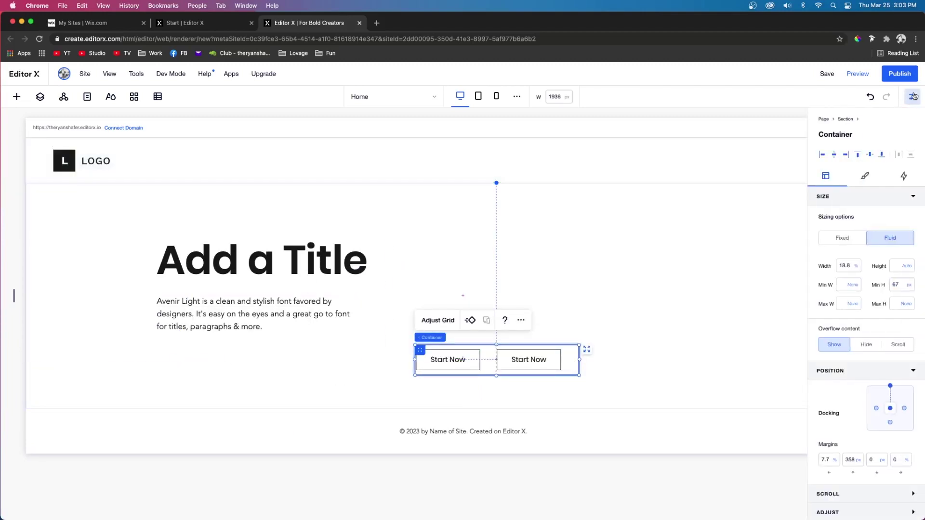
click(866, 179)
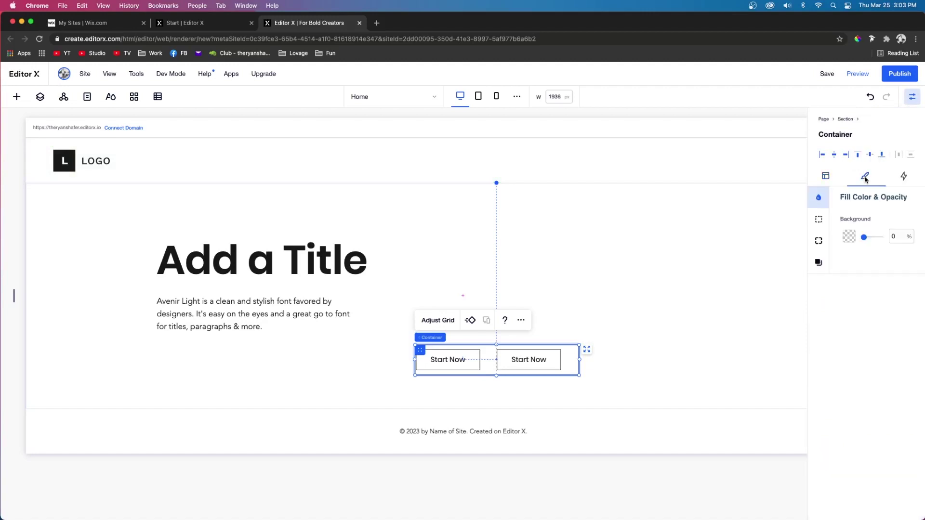
scroll(863, 244, down, 3)
drag(846, 279, 841, 279)
Move the button container directly beneath the paragraph, and stack it with the paragraph and title.
drag(571, 363, 311, 356)
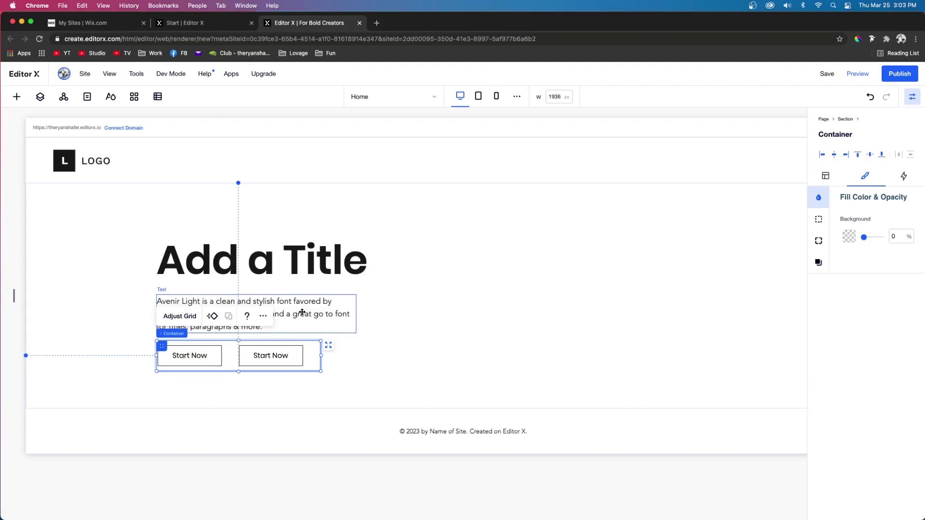
shift+click(302, 312)
shift+click(307, 245)
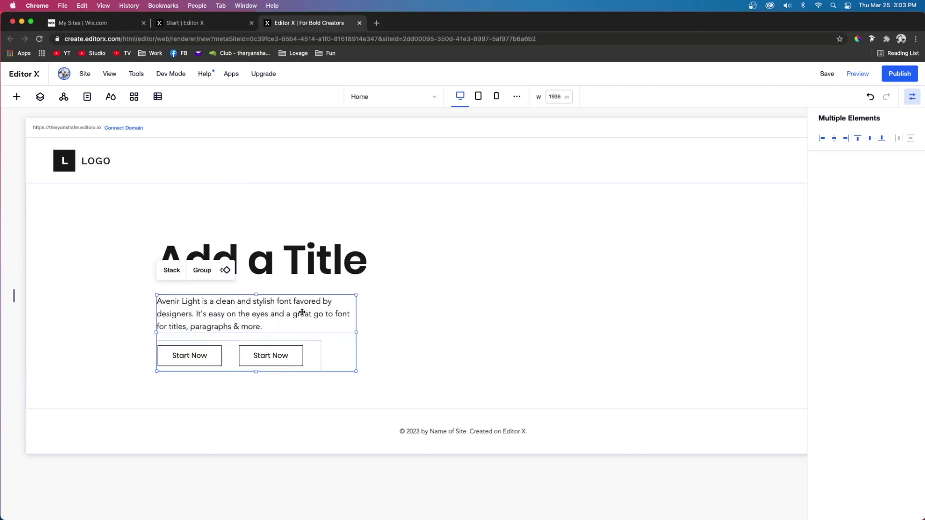
click(169, 211)
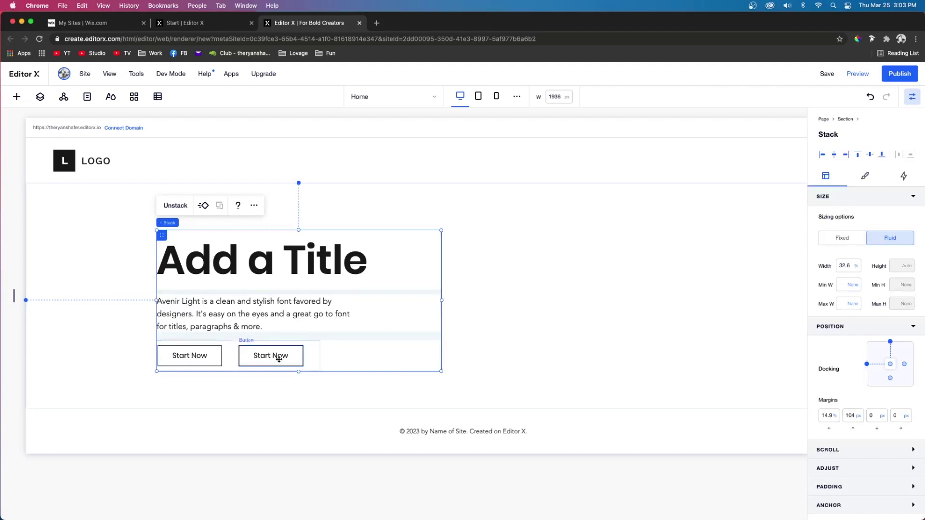
Check the stacked layout at about 1116 px canvas width, and return to the full desktop view.
click(15, 295)
drag(22, 297, 204, 295)
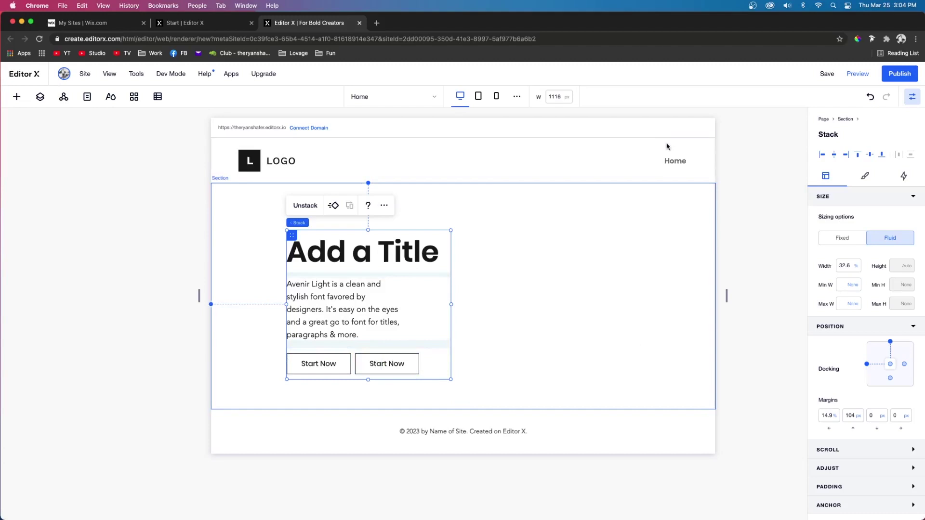
click(460, 96)
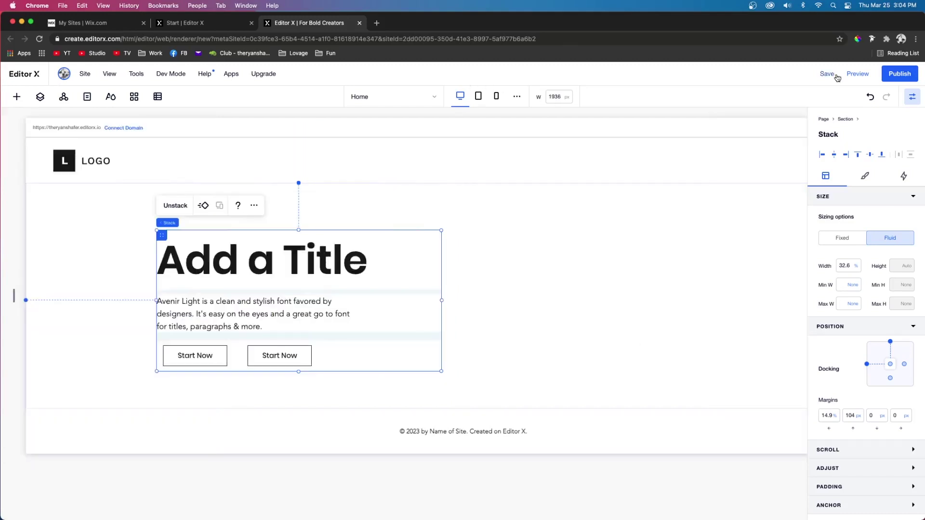